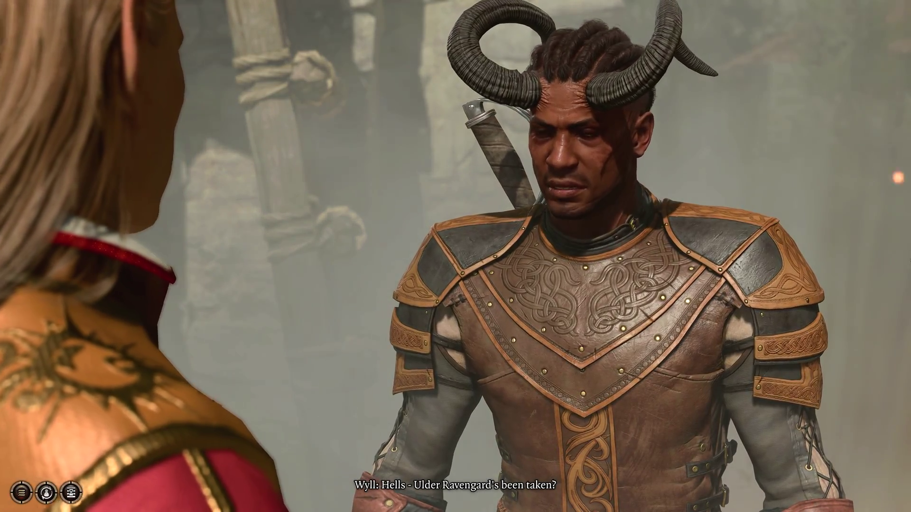
# - Finish the conversation with Wyll and take everything from a fallen goblin
pyautogui.press('3')
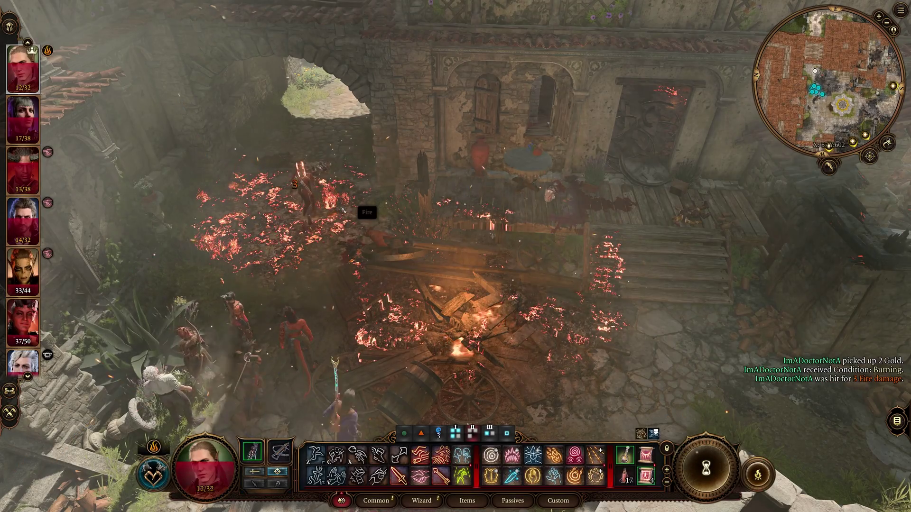
pyautogui.click(378, 233)
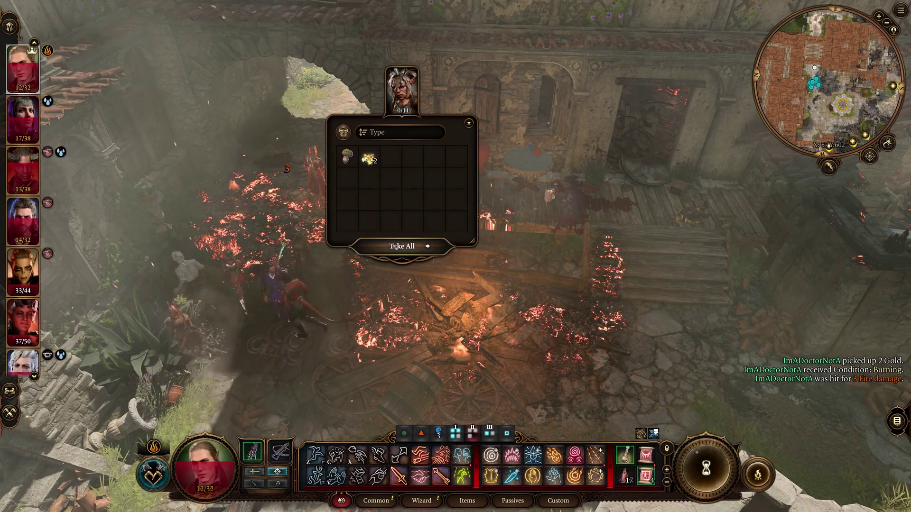
pyautogui.click(397, 244)
# - Loot the dead mercenary's body in the burning courtyard, then open and close the pause menu
pyautogui.press('alt')
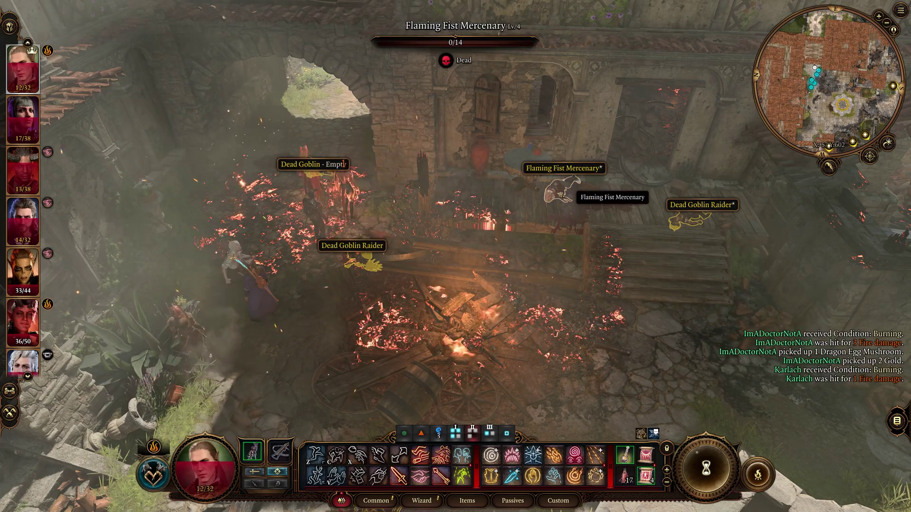
pyautogui.click(562, 189)
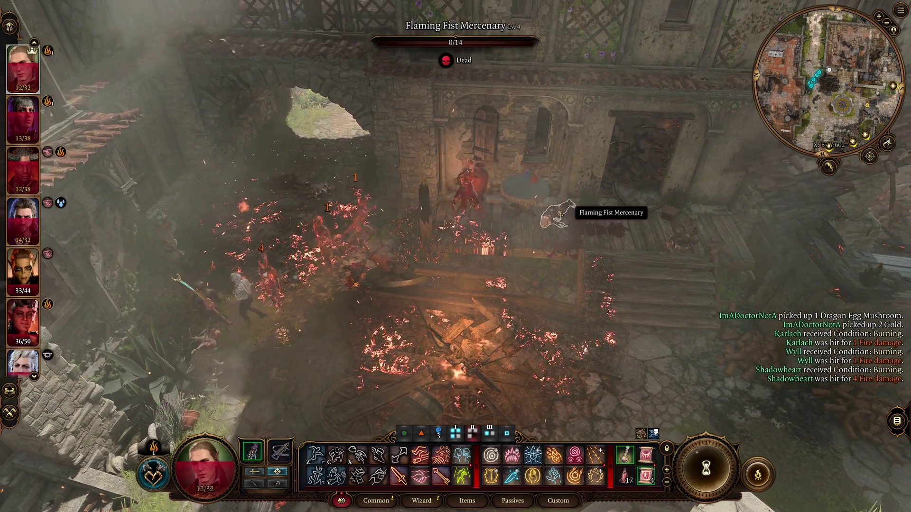
pyautogui.click(559, 226)
pyautogui.press('Escape')
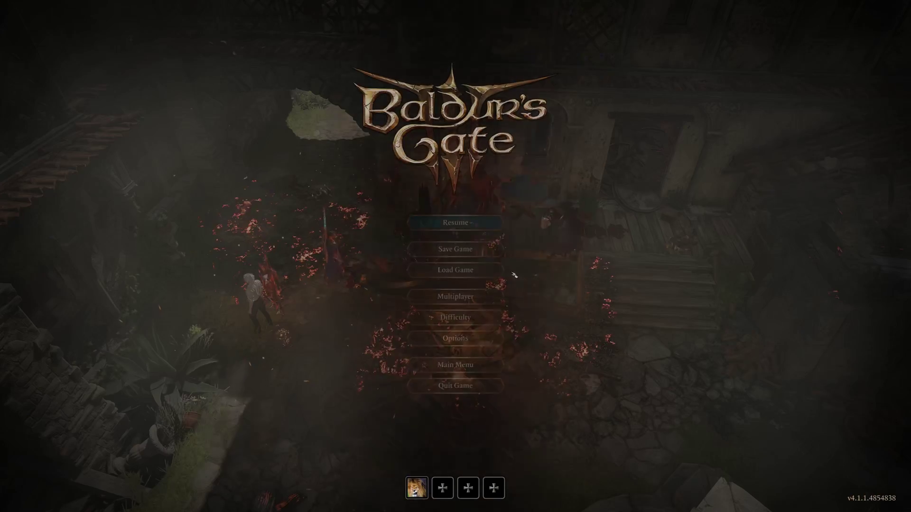
pyautogui.press('Escape')
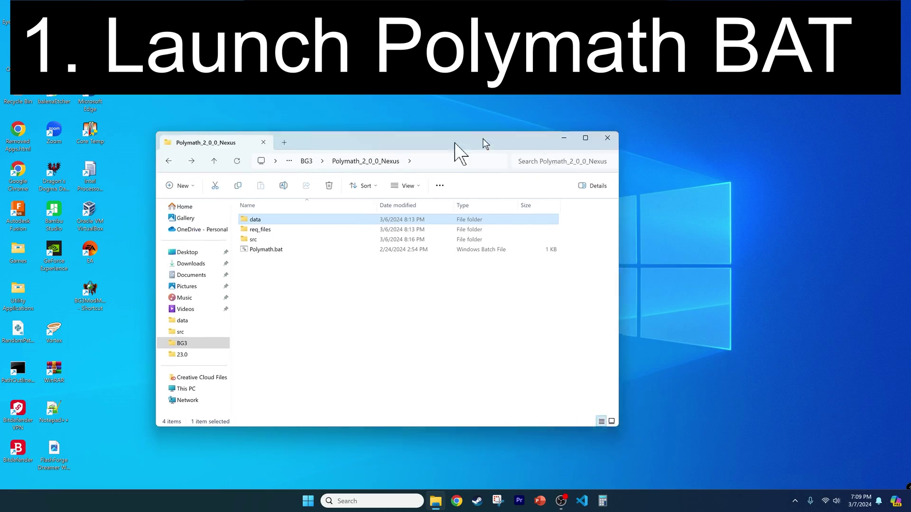
# - Launch Polymath.bat and start a new custom action resource point
pyautogui.doubleClick(377, 234)
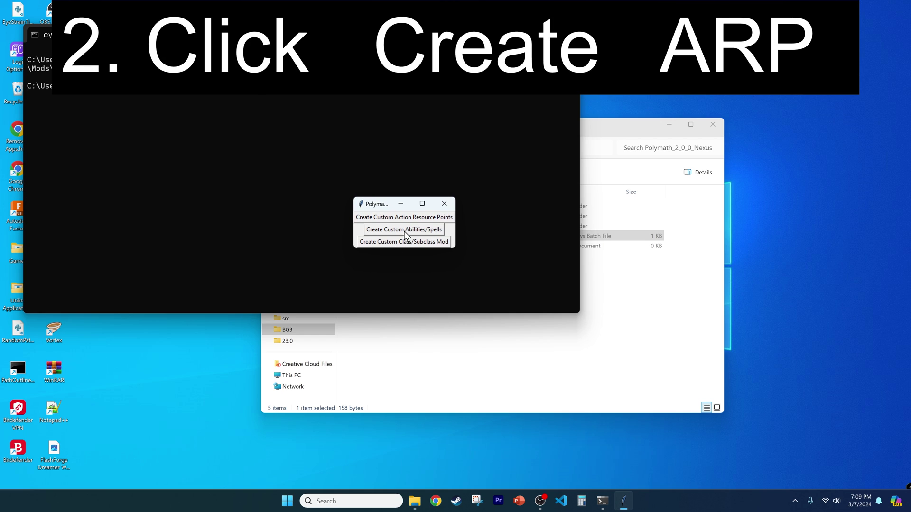
pyautogui.click(406, 216)
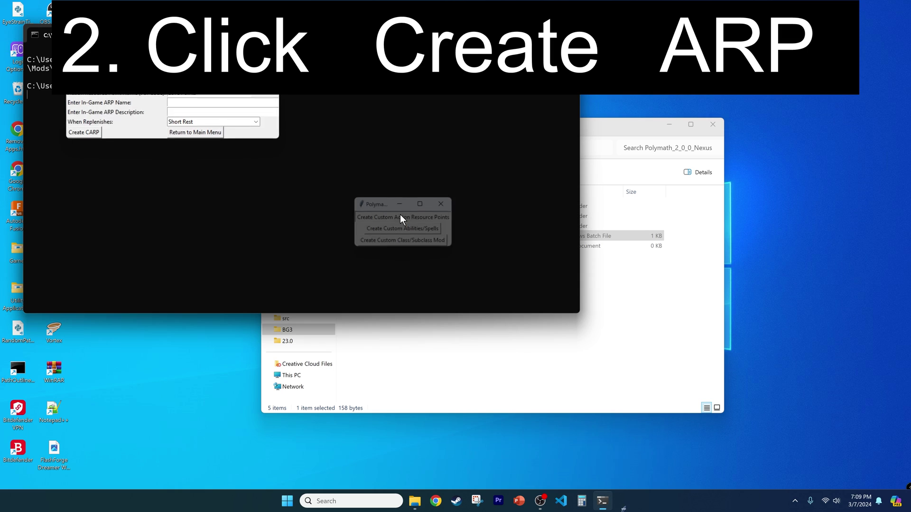
# - Create the 'Love Points' action resource with its description, replenishing on a Short Rest
pyautogui.moveTo(162, 75); pyautogui.dragTo(267, 158)
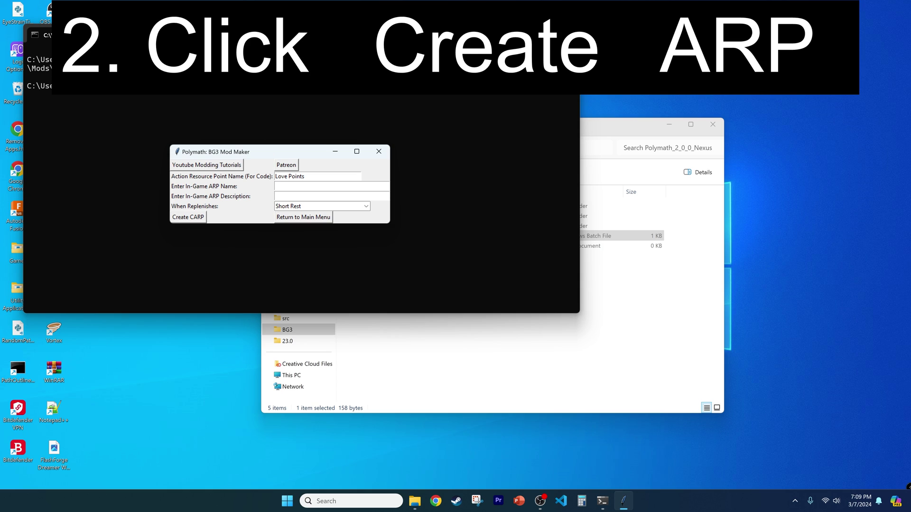
pyautogui.write('Love Points')
pyautogui.press('Tab')
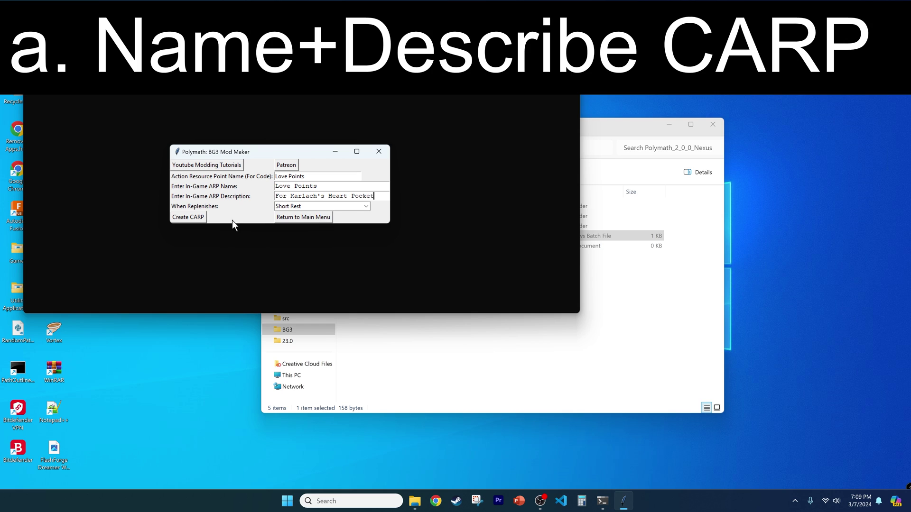
pyautogui.click(196, 218)
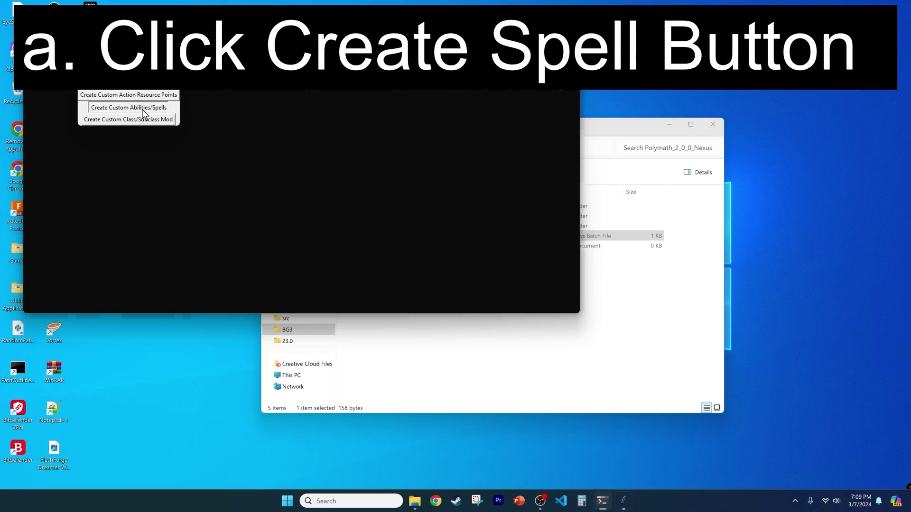
# - Start a 'Fireball of Love' spell with its description, based on the Projectile_Fireball template
pyautogui.click(142, 110)
pyautogui.moveTo(239, 92); pyautogui.dragTo(297, 134)
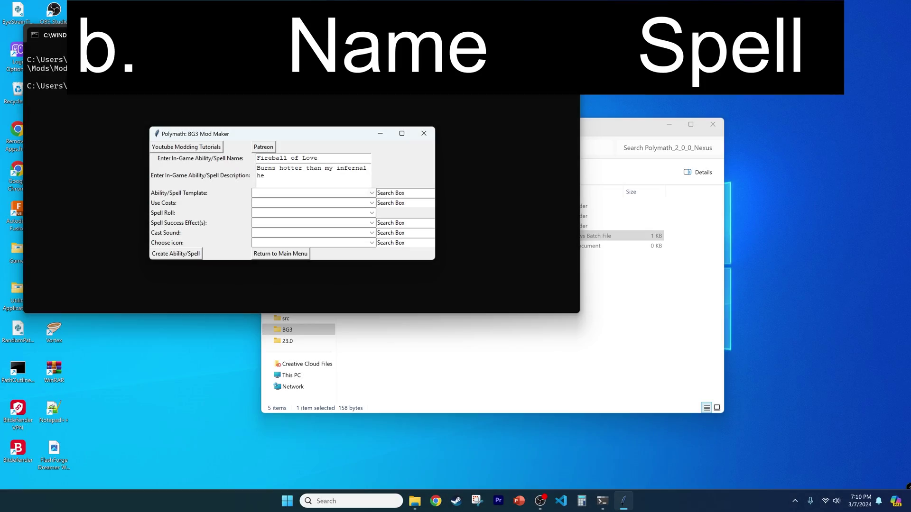
pyautogui.write('.')
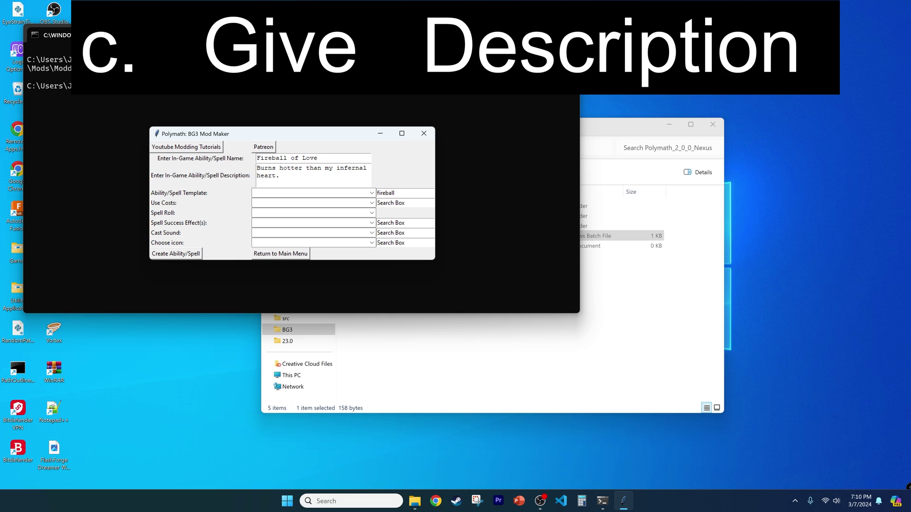
pyautogui.click(371, 193)
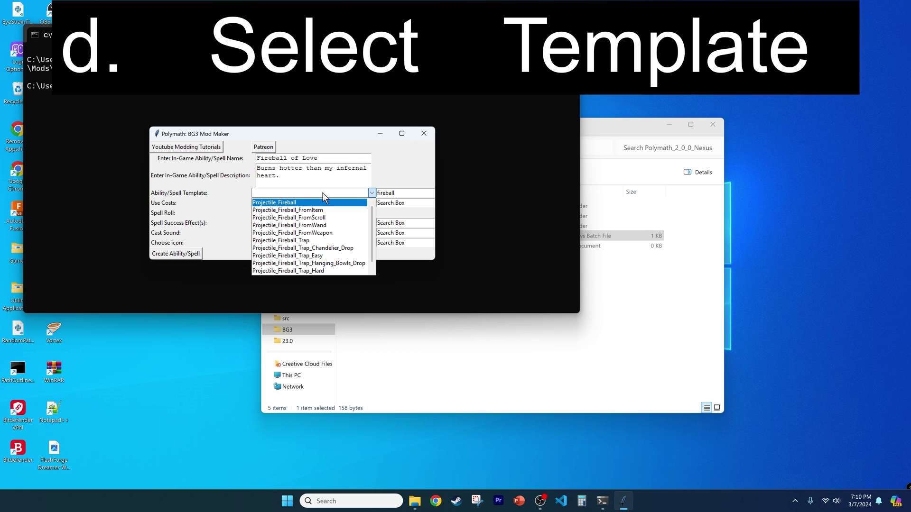
pyautogui.click(285, 203)
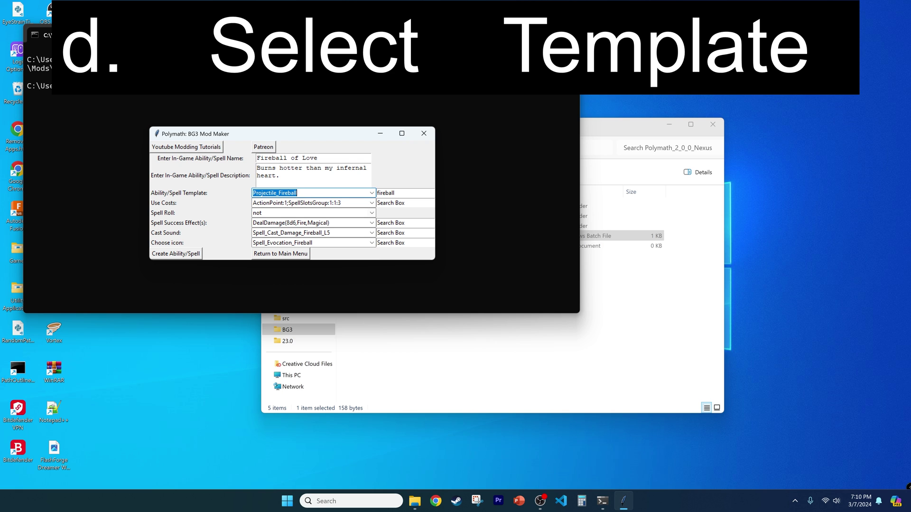
pyautogui.click(372, 204)
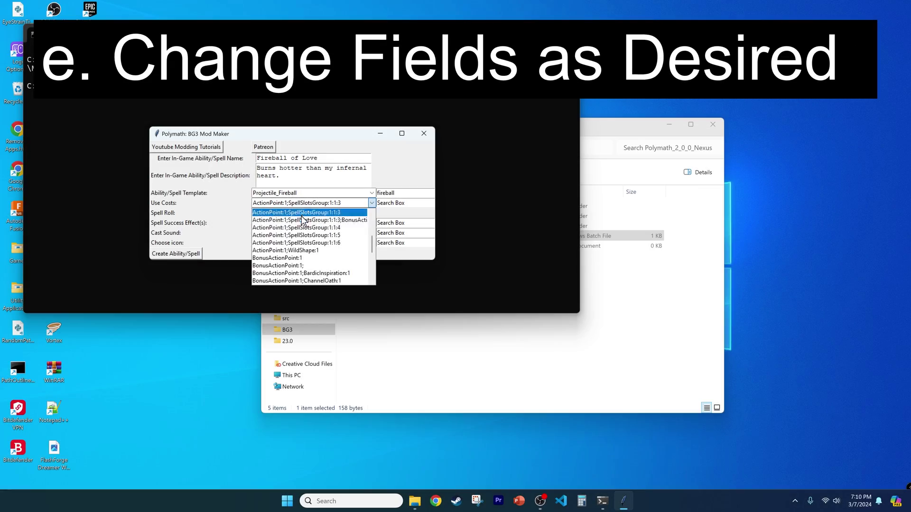
# - Give Fireball of Love a LovePoints:1 cost and ApplyStatus(CHARMED,100,10) on success, then generate it
pyautogui.scroll(5, 294, 219)
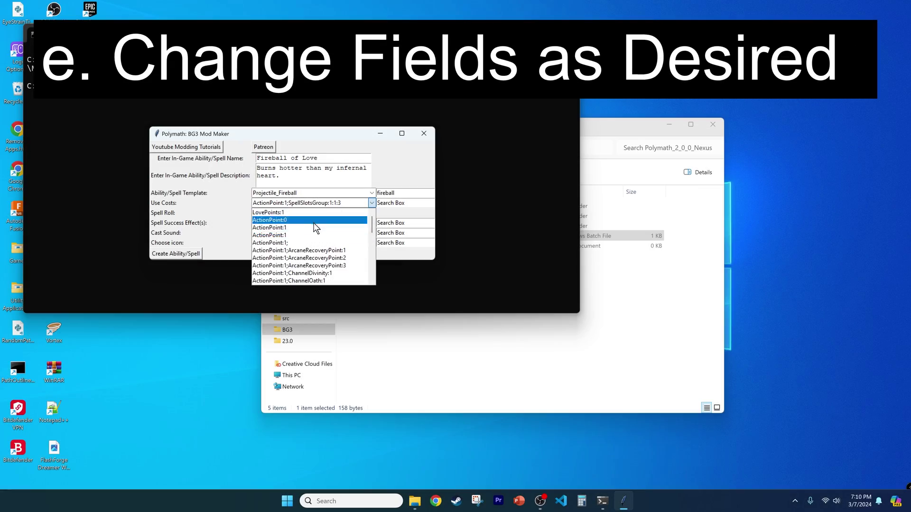
pyautogui.click(277, 213)
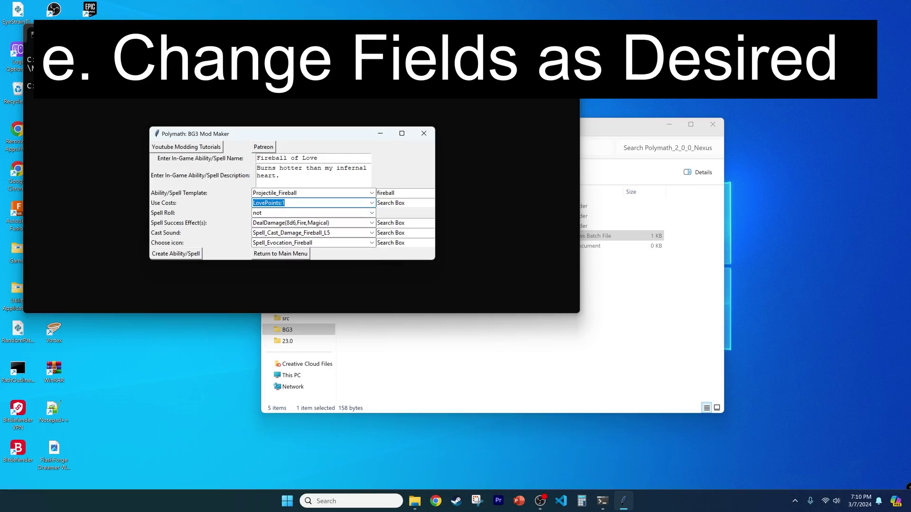
pyautogui.click(372, 223)
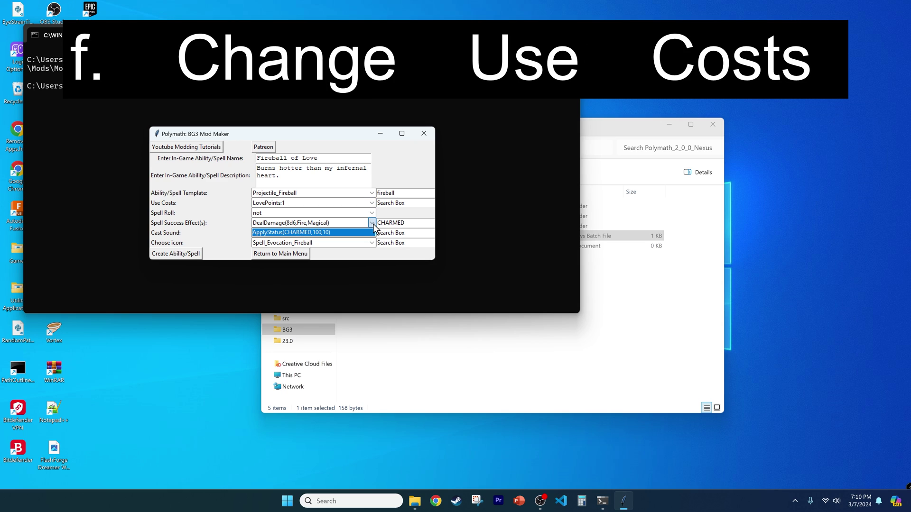
pyautogui.click(306, 232)
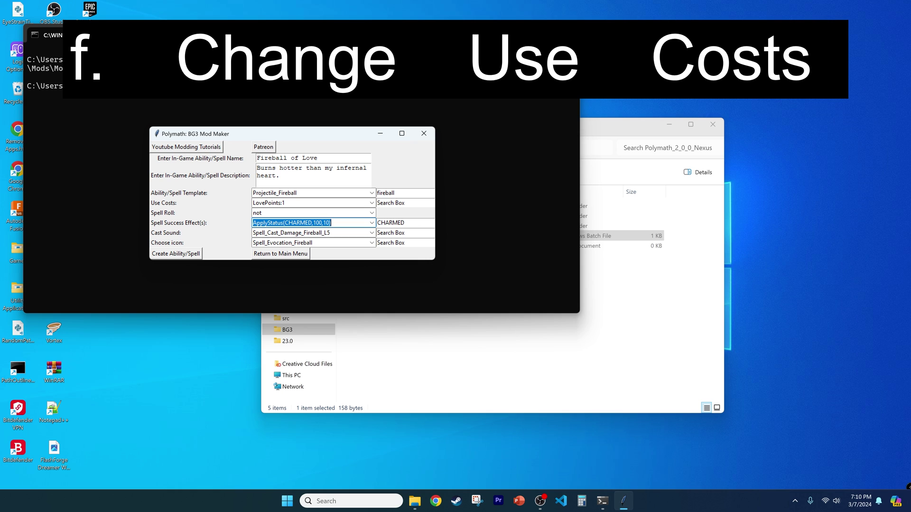
pyautogui.click(183, 255)
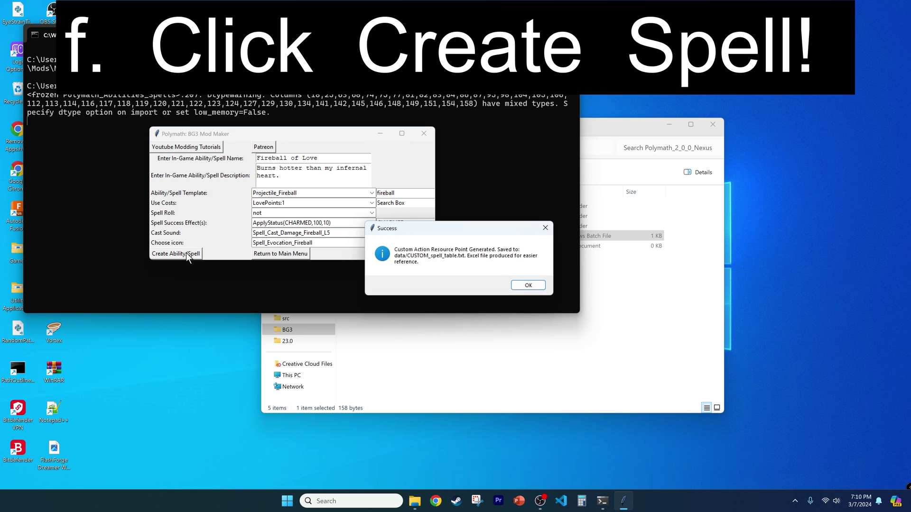
pyautogui.click(528, 285)
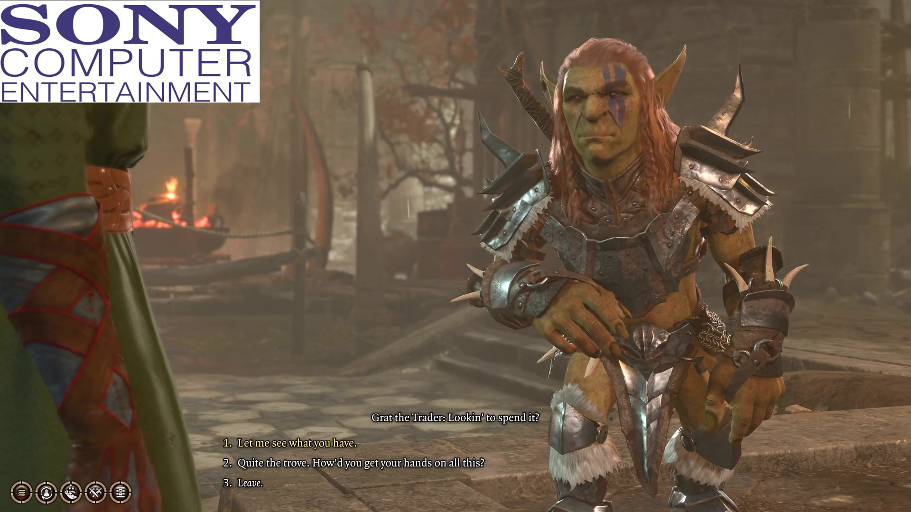
# - Ask the goblin trader how he got his wares, then bring up Polymath's class creator
pyautogui.press('2')
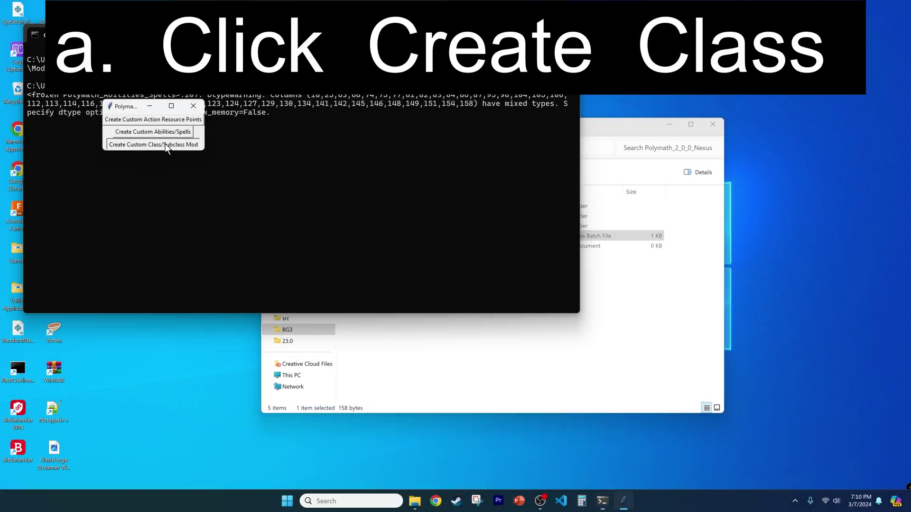
pyautogui.click(165, 144)
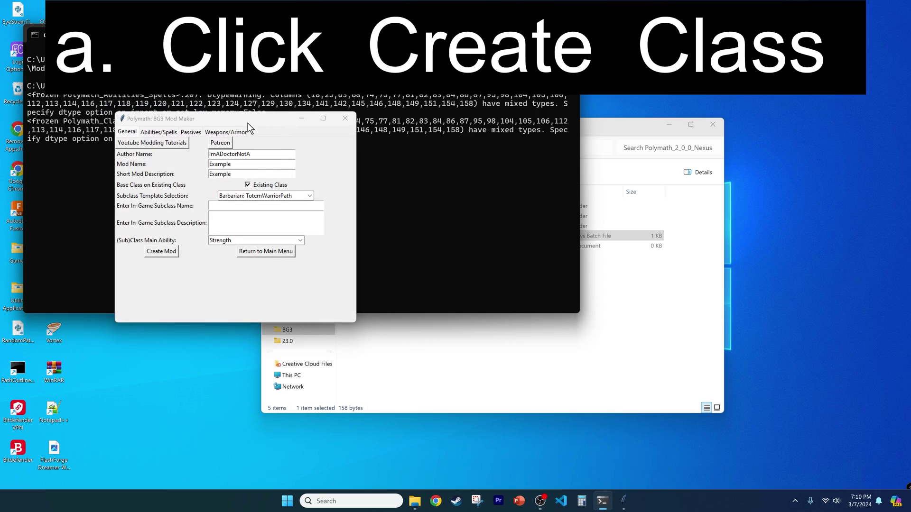
pyautogui.moveTo(249, 118); pyautogui.dragTo(343, 120)
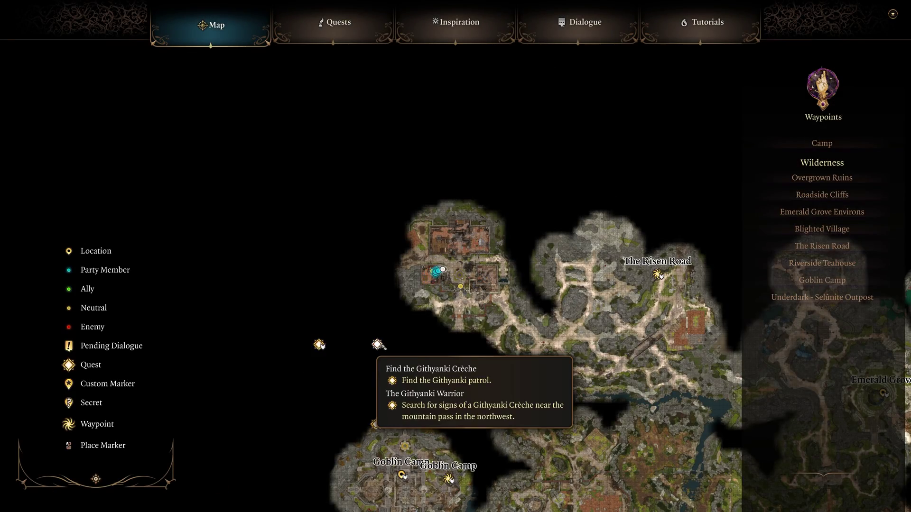
# - Pan the world map south to show the Goblin Camp and Blighted Village
pyautogui.moveTo(461, 401); pyautogui.dragTo(488, 266)
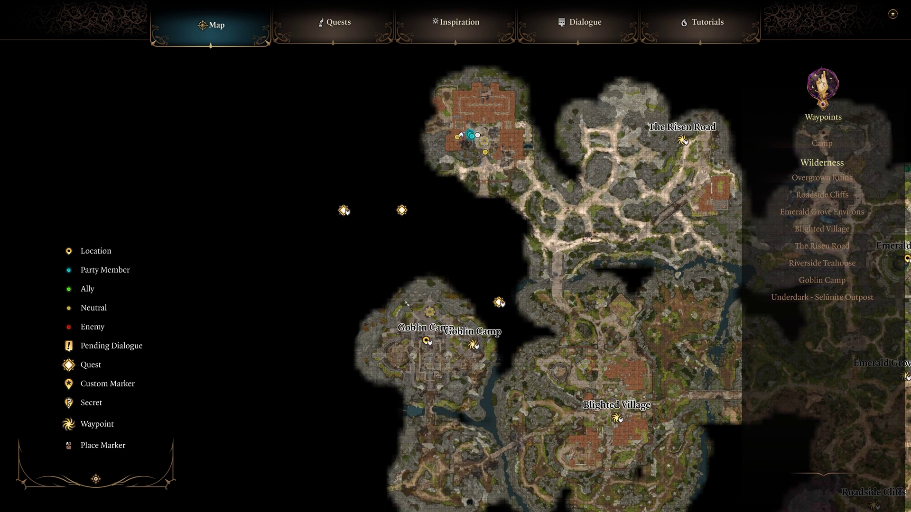
pyautogui.moveTo(502, 303)
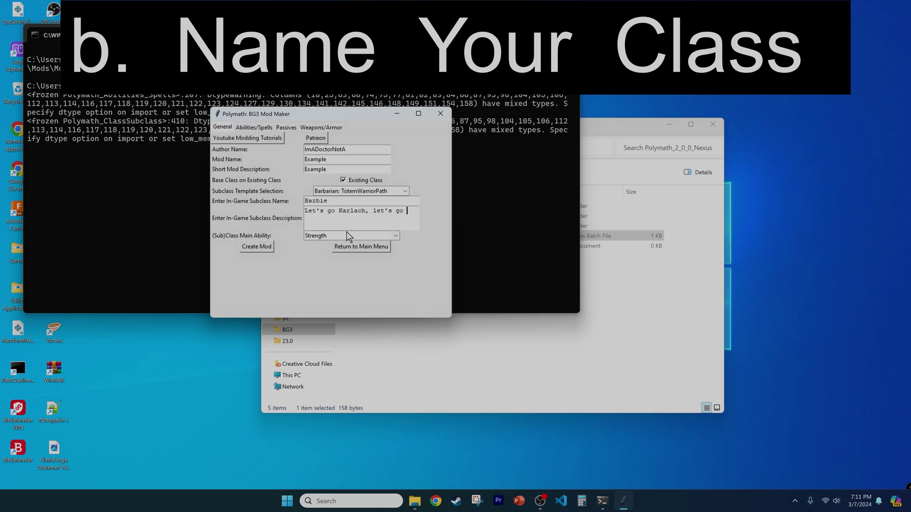
pyautogui.write('arlach')
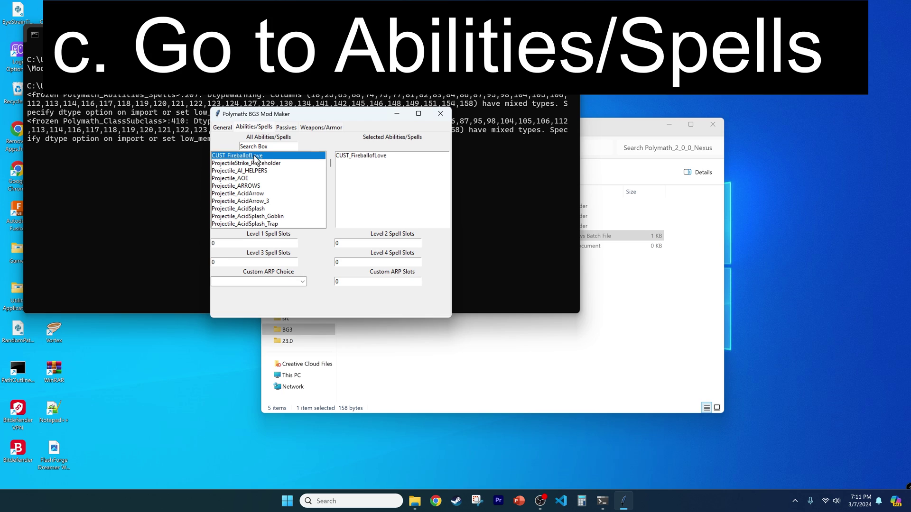
# - Give the Barbie subclass LovePoints, build the Example mod and activate it in BG3 Mod Manager
pyautogui.click(302, 282)
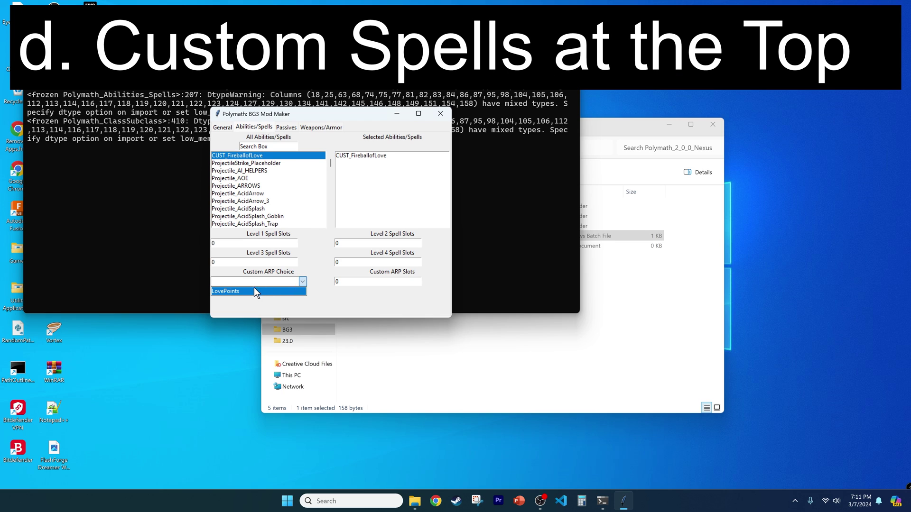
pyautogui.click(232, 291)
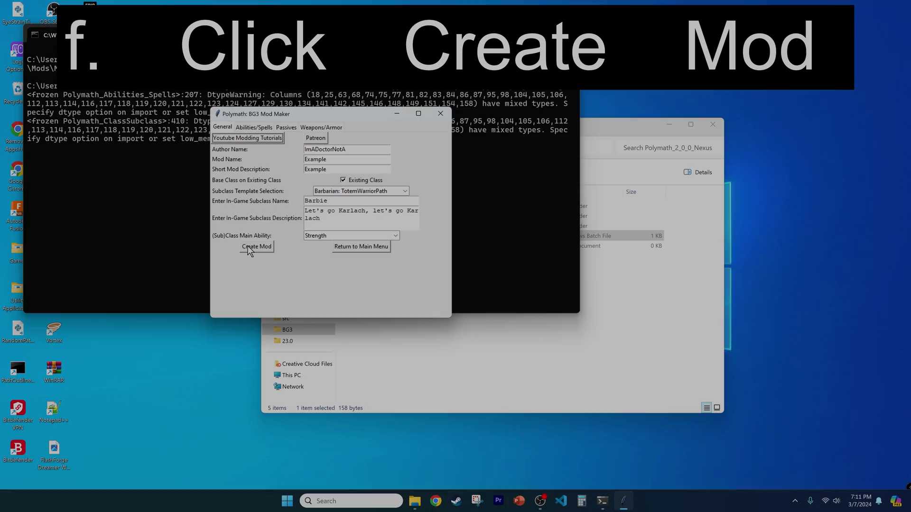
pyautogui.click(250, 249)
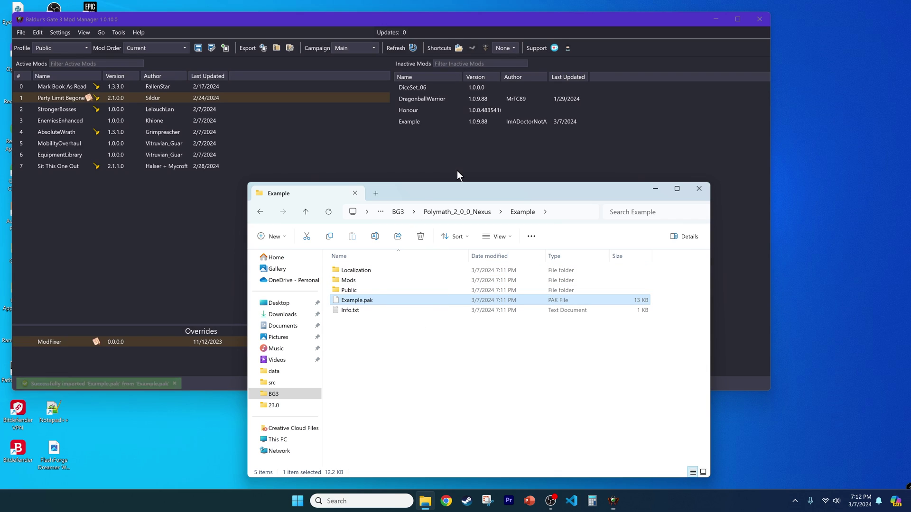
pyautogui.click(430, 150)
pyautogui.moveTo(411, 120); pyautogui.dragTo(171, 218)
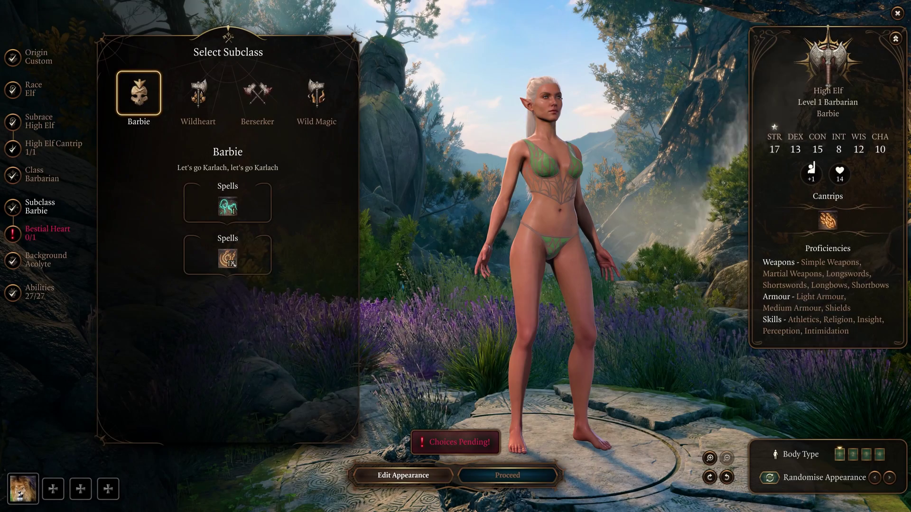